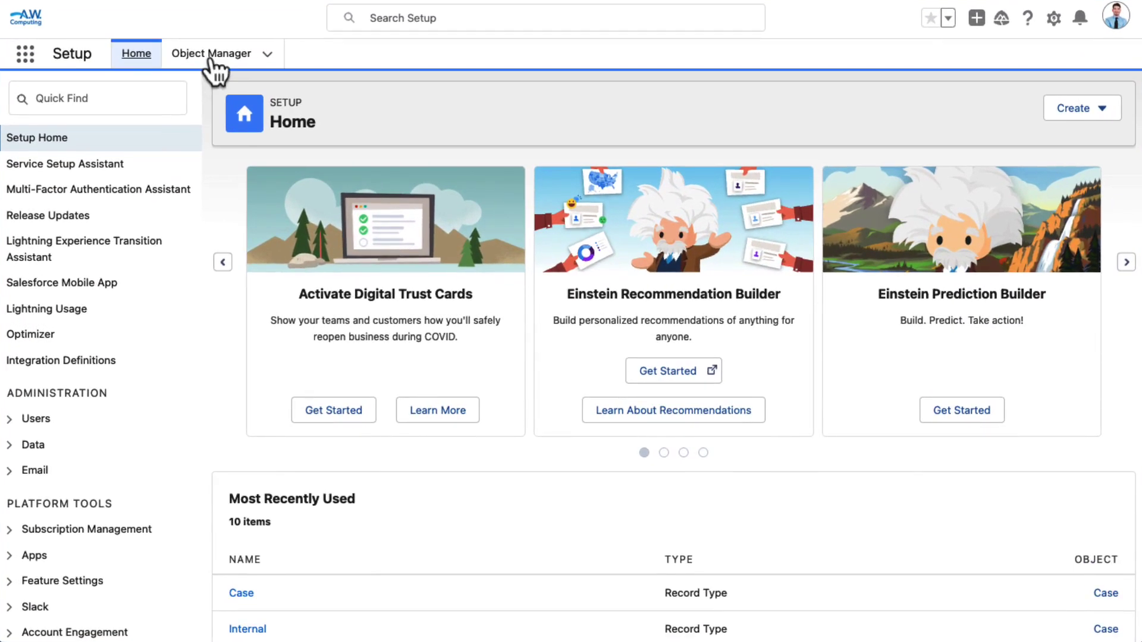
- Find the Task object in Object Manager and begin a new Task restriction rule
{"action": "left_click", "coordinate": [210, 57]}
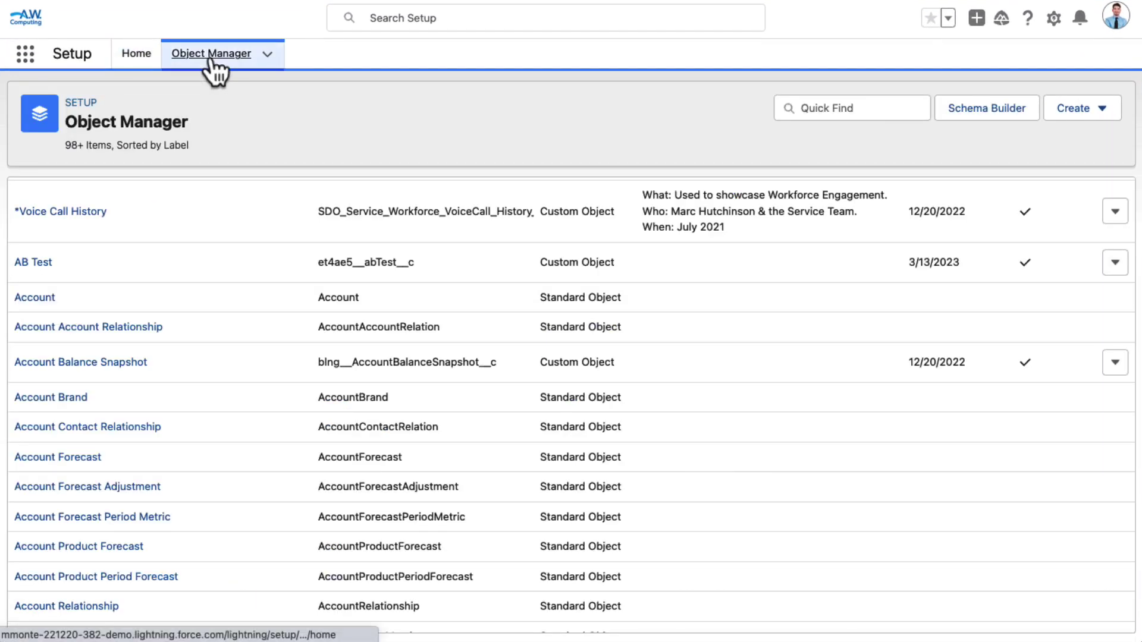
{"action": "left_click", "coordinate": [880, 113]}
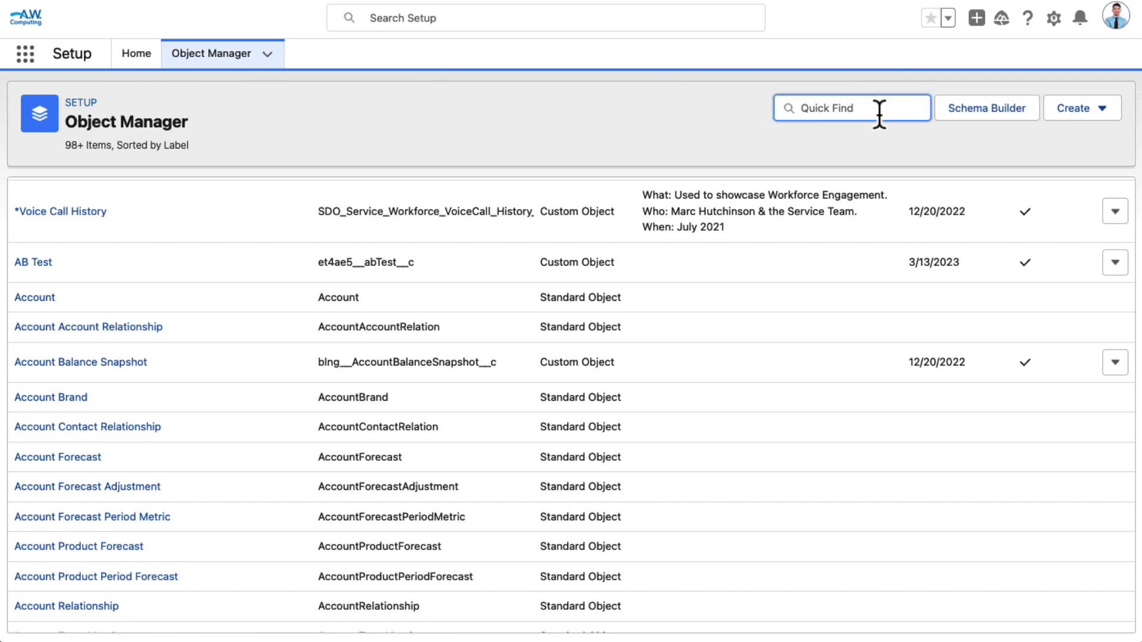
{"action": "type", "text": "task"}
{"action": "left_click", "coordinate": [25, 614]}
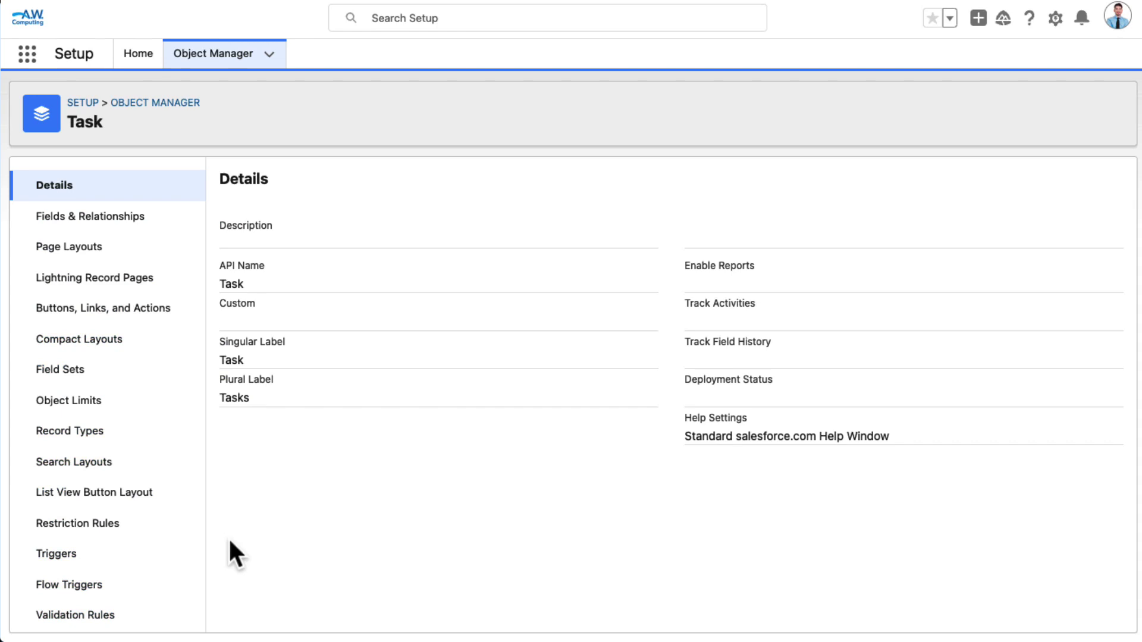
{"action": "left_click", "coordinate": [110, 525]}
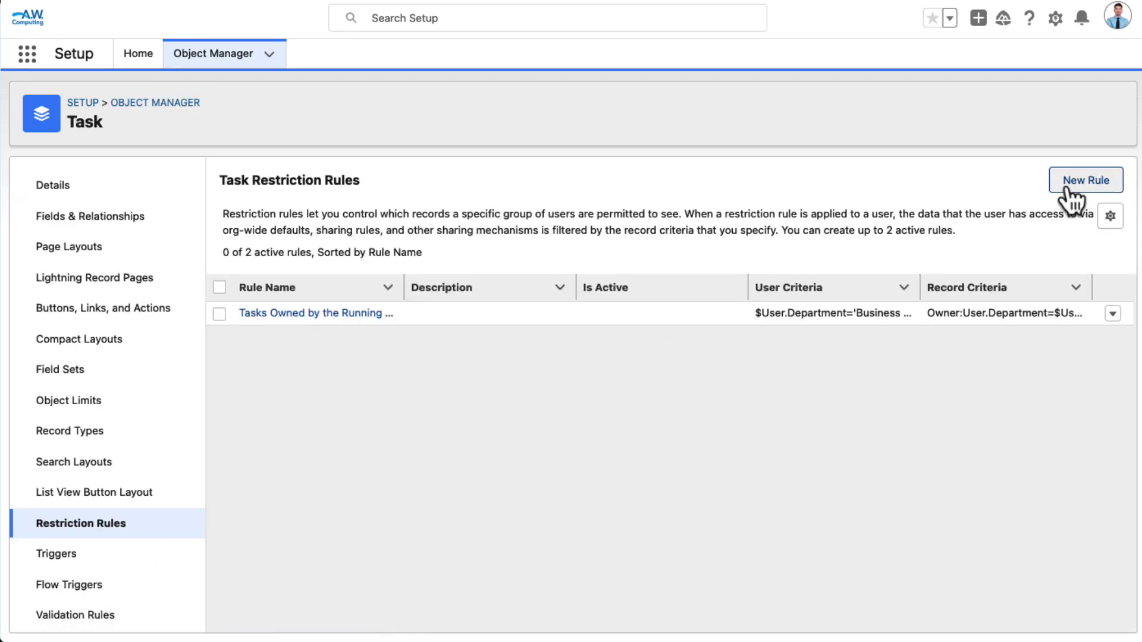
{"action": "left_click", "coordinate": [1067, 189]}
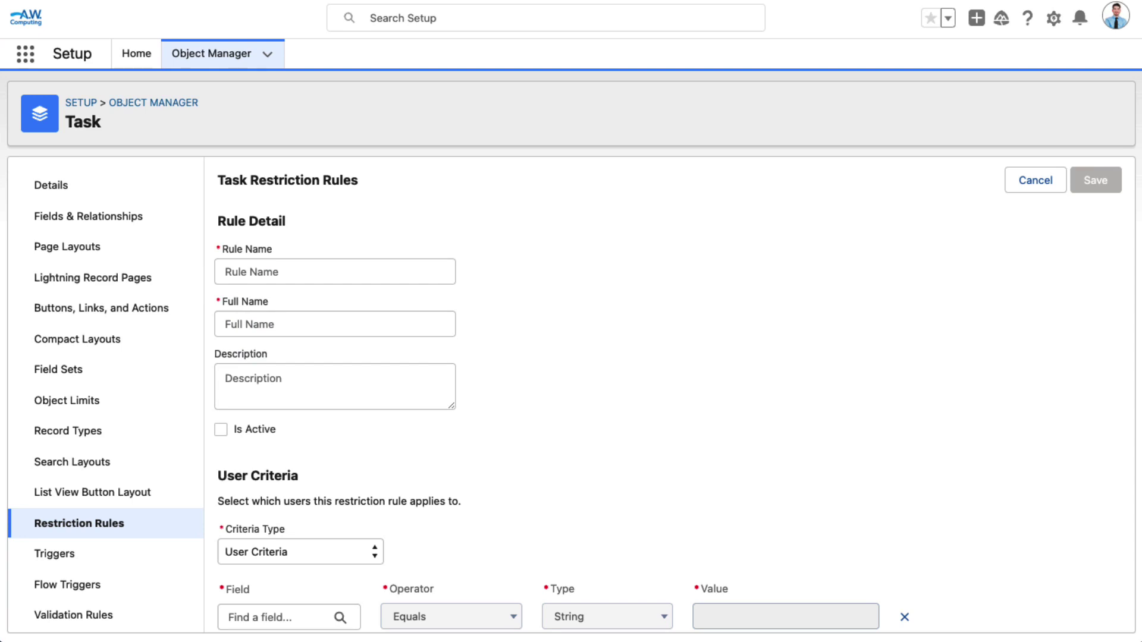
- Name the rule 'Tasks Owned by the Running User's Department', auto-fill Full Name, keep User Criteria
{"action": "left_click", "coordinate": [293, 273]}
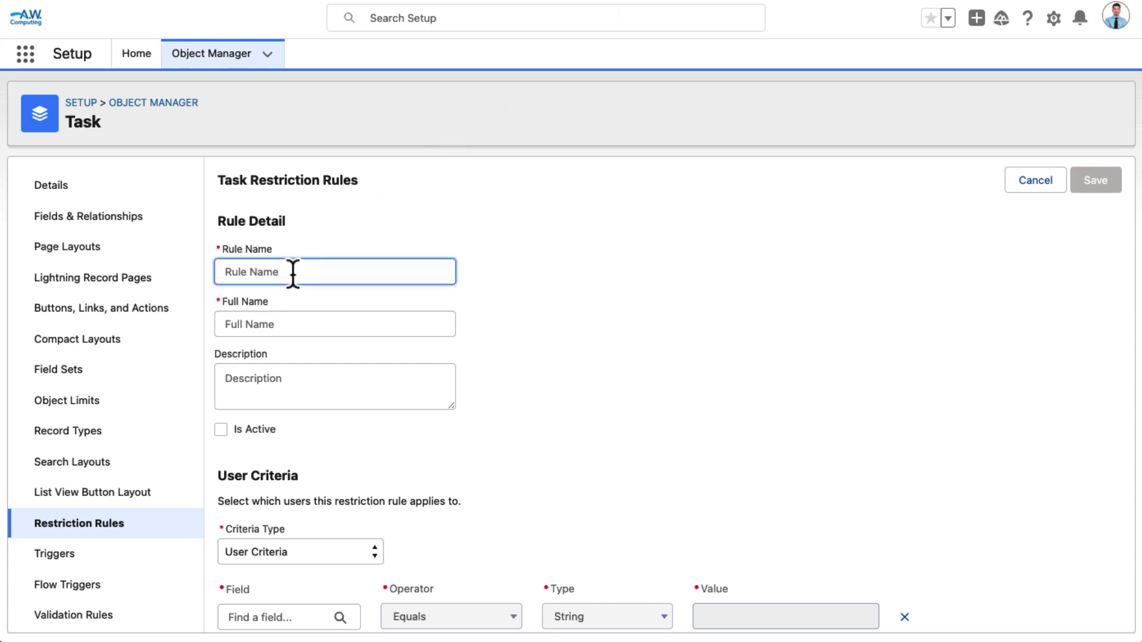
{"action": "key", "text": "super+v"}
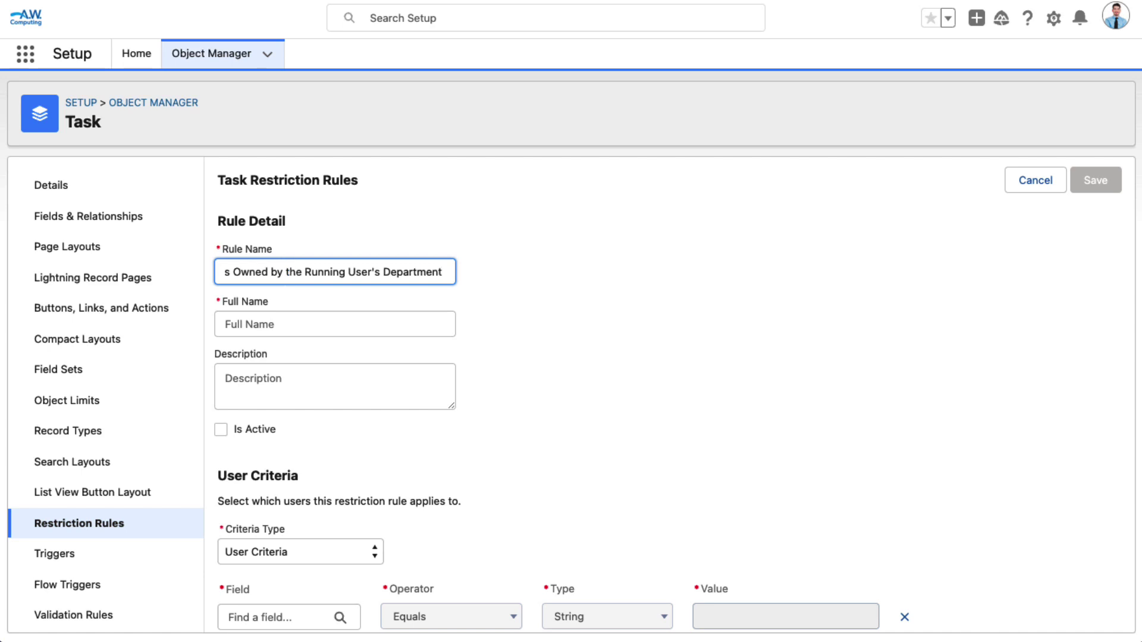
{"action": "left_click", "coordinate": [301, 323]}
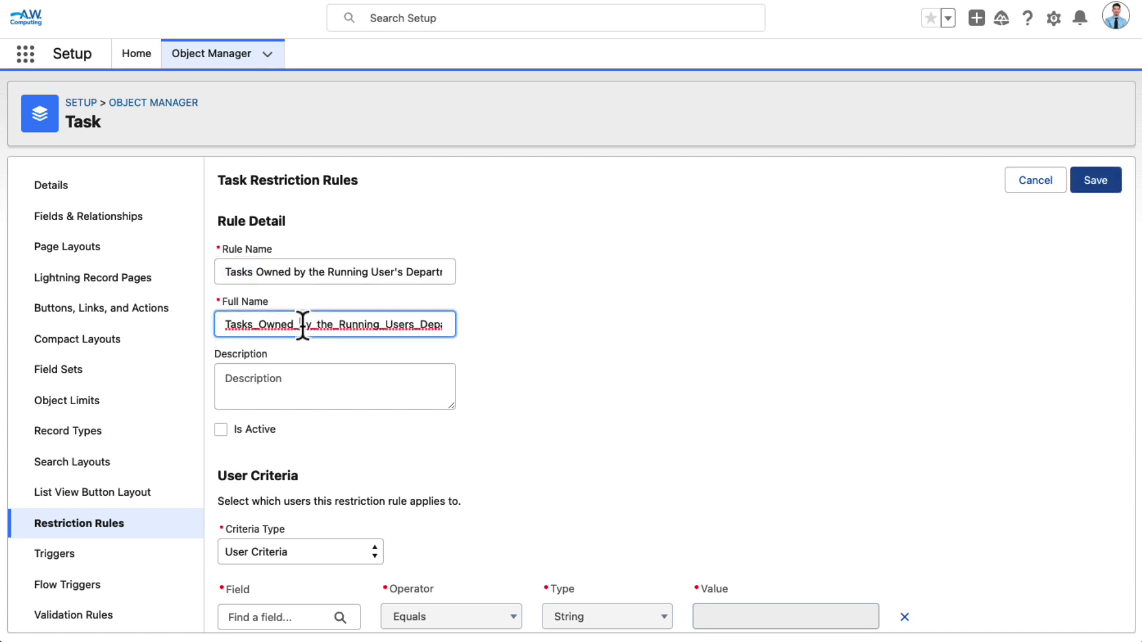
{"action": "scroll", "coordinate": [489, 357], "scroll_direction": "down", "scroll_amount": 3}
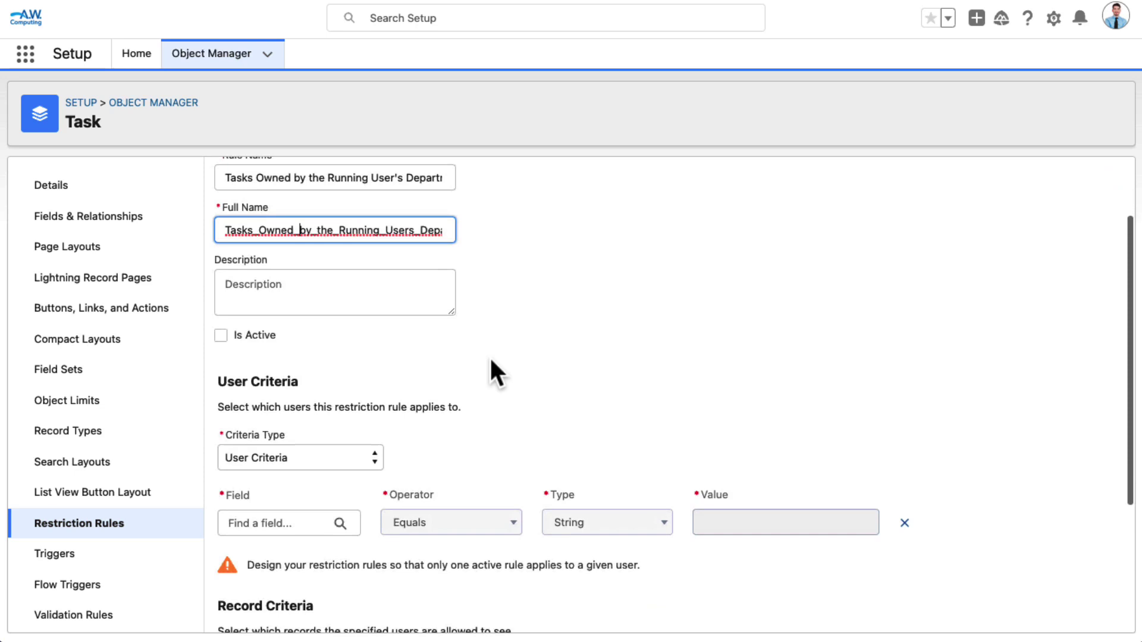
{"action": "scroll", "coordinate": [492, 360], "scroll_direction": "down", "scroll_amount": 2}
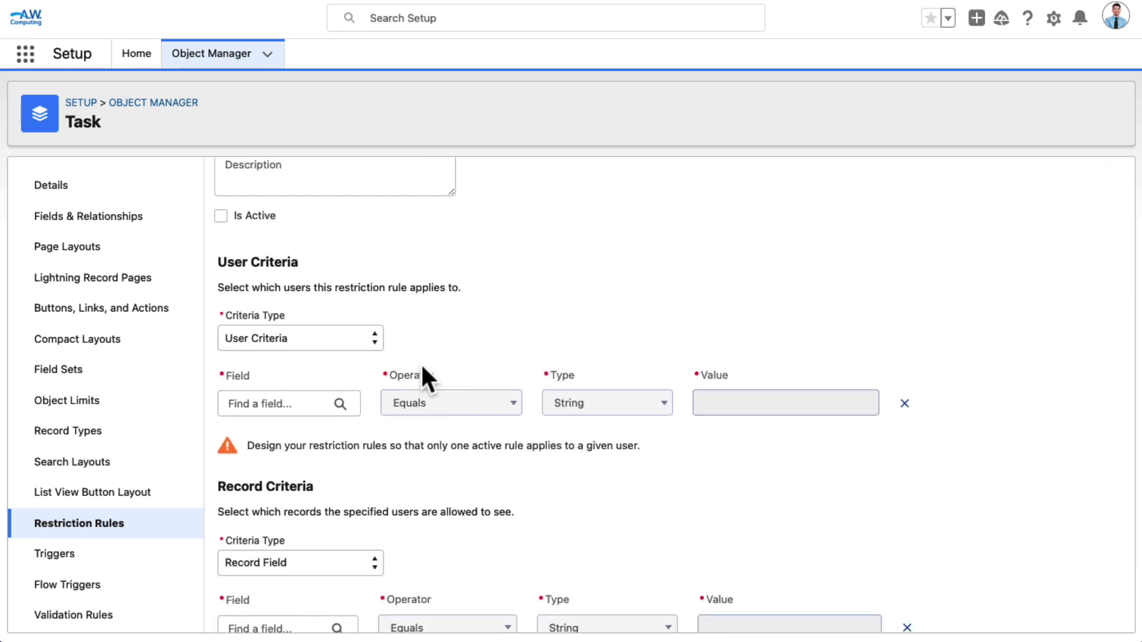
{"action": "left_click", "coordinate": [374, 340]}
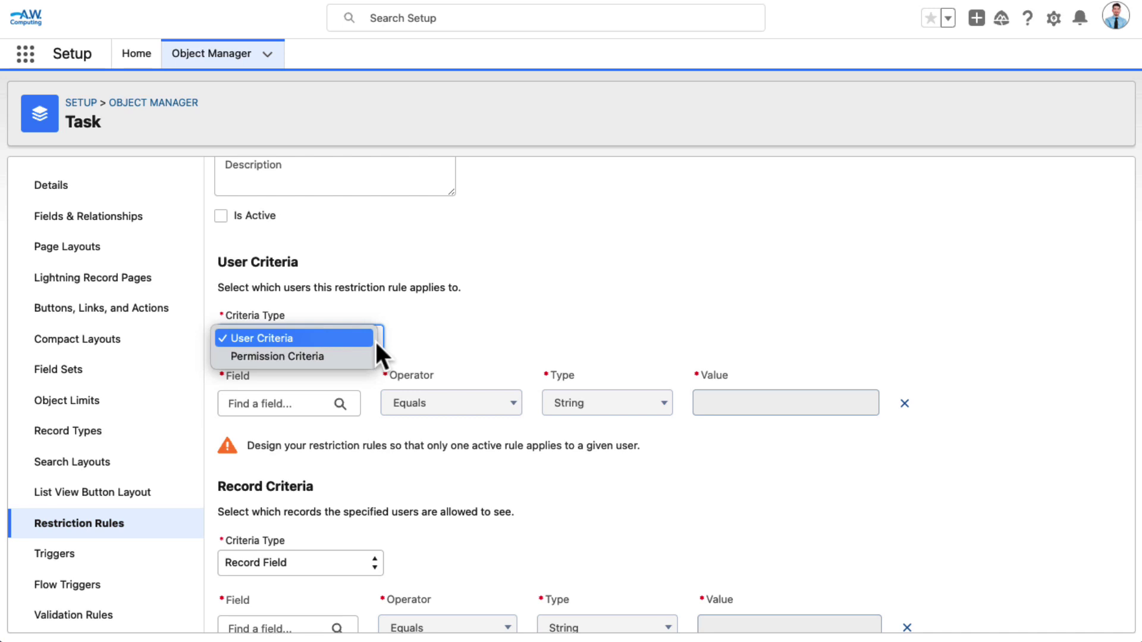
{"action": "left_click", "coordinate": [344, 337]}
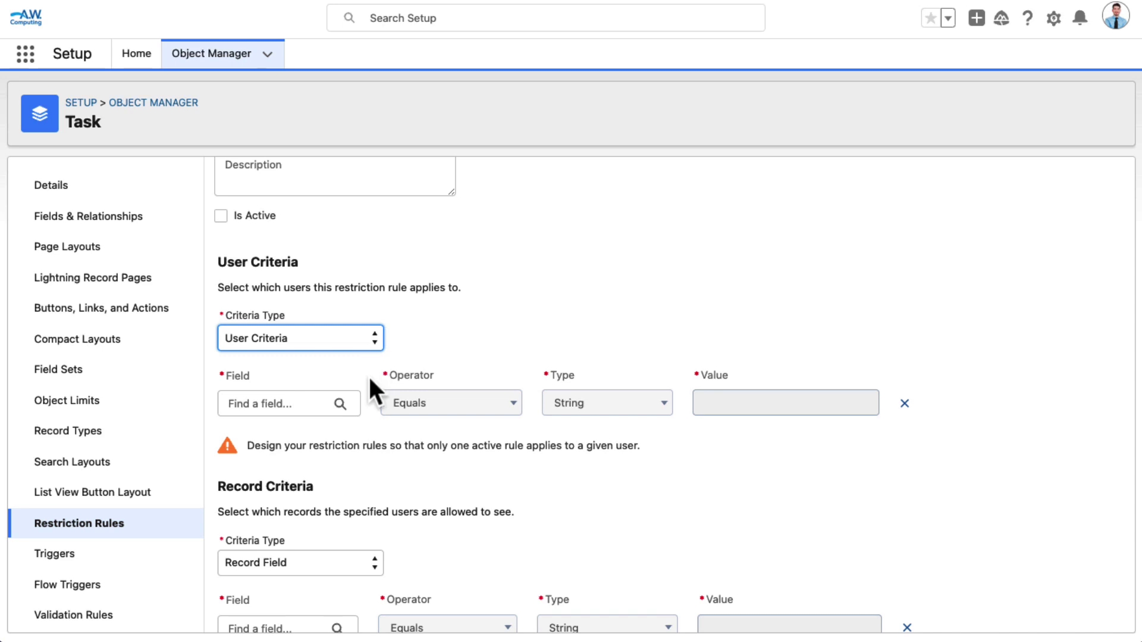
- Set the user criteria to $User.Department equals 'Business Customer Service Agents'
{"action": "left_click", "coordinate": [339, 404]}
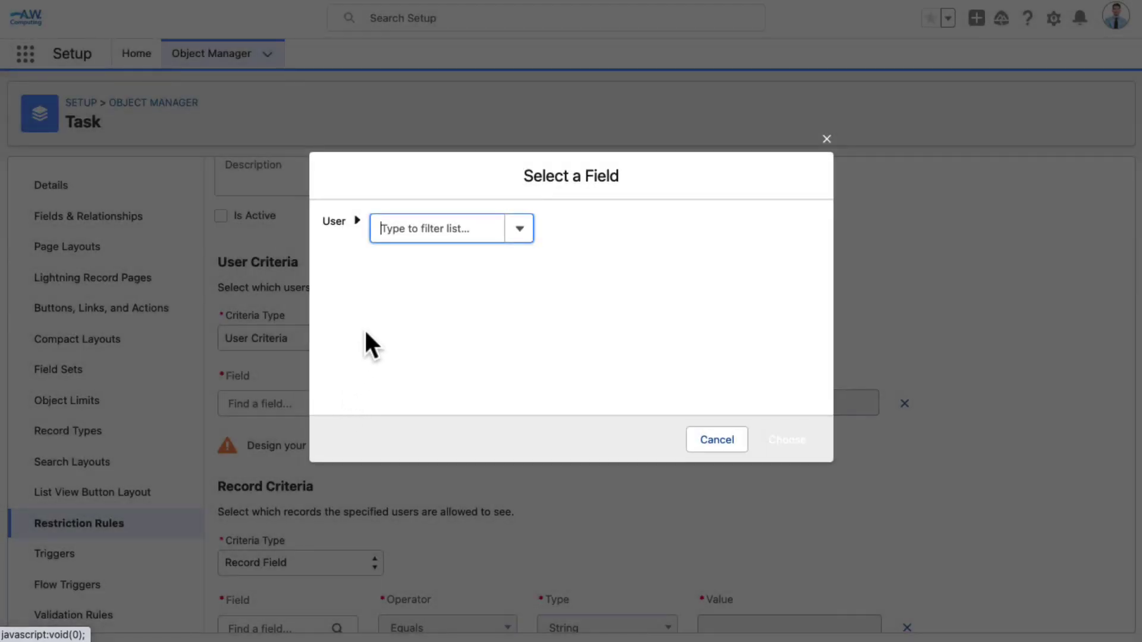
{"action": "type", "text": "depa"}
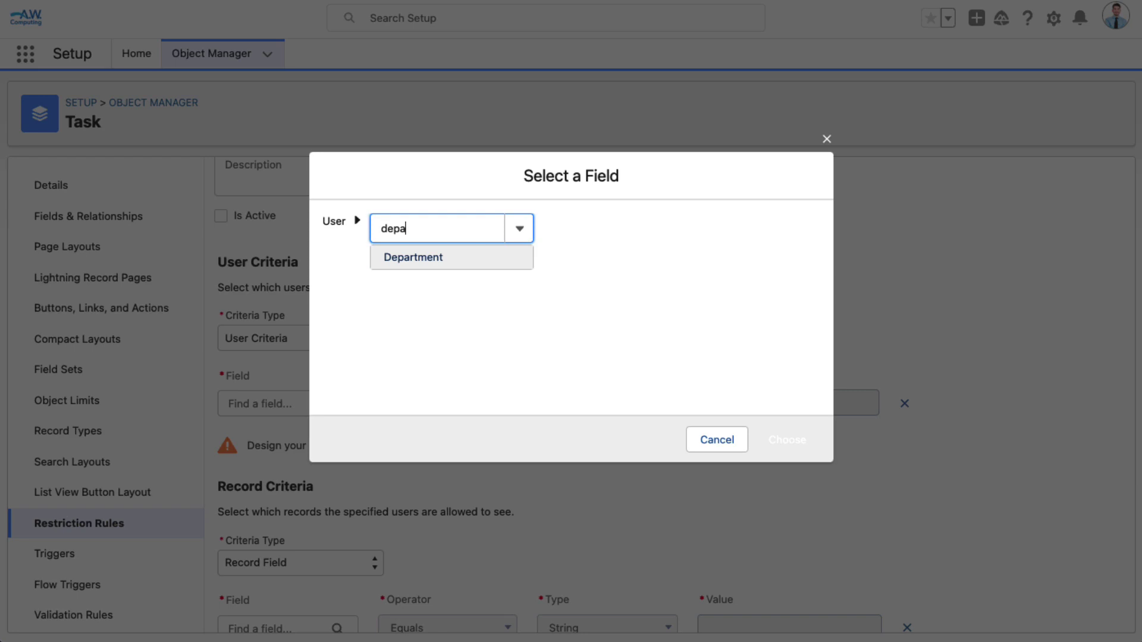
{"action": "left_click", "coordinate": [408, 258]}
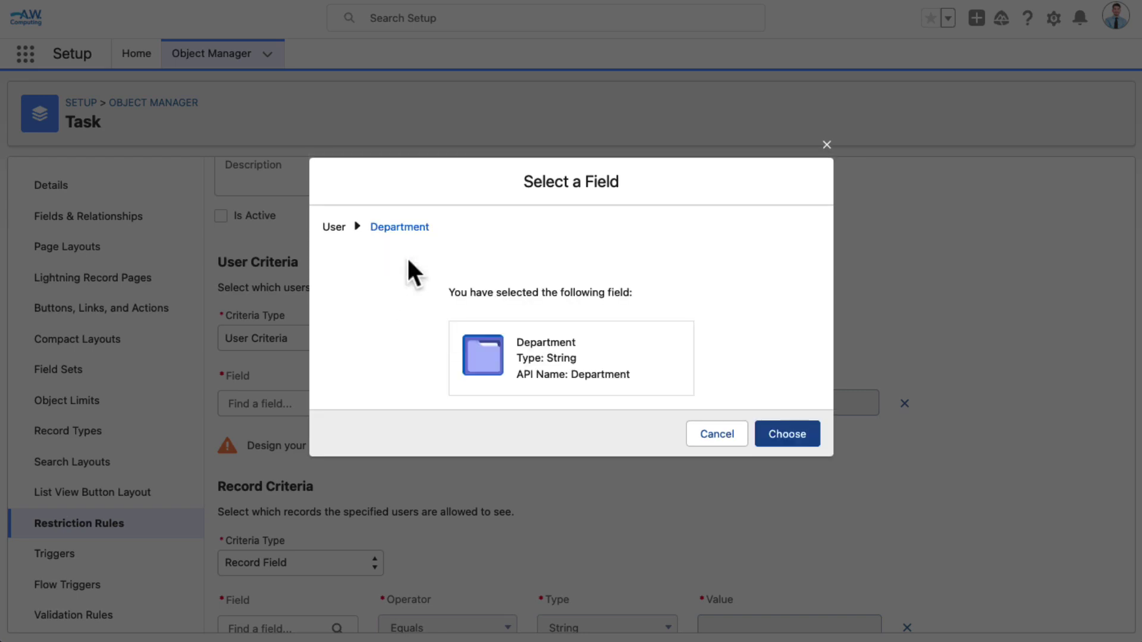
{"action": "left_click", "coordinate": [782, 435]}
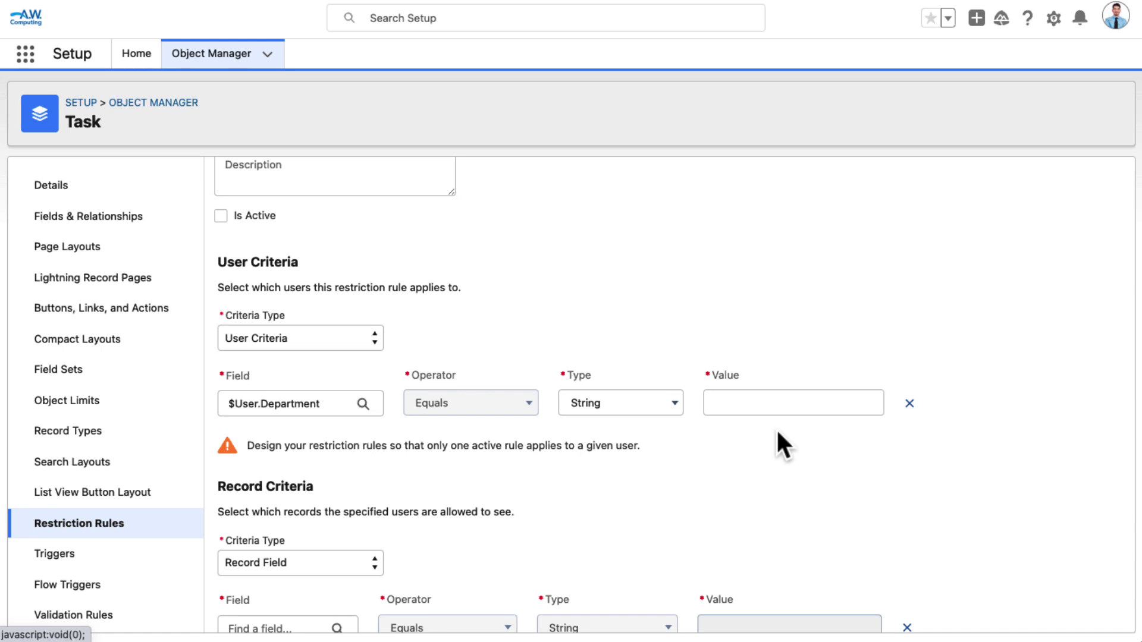
{"action": "scroll", "coordinate": [813, 455], "scroll_direction": "down", "scroll_amount": 1}
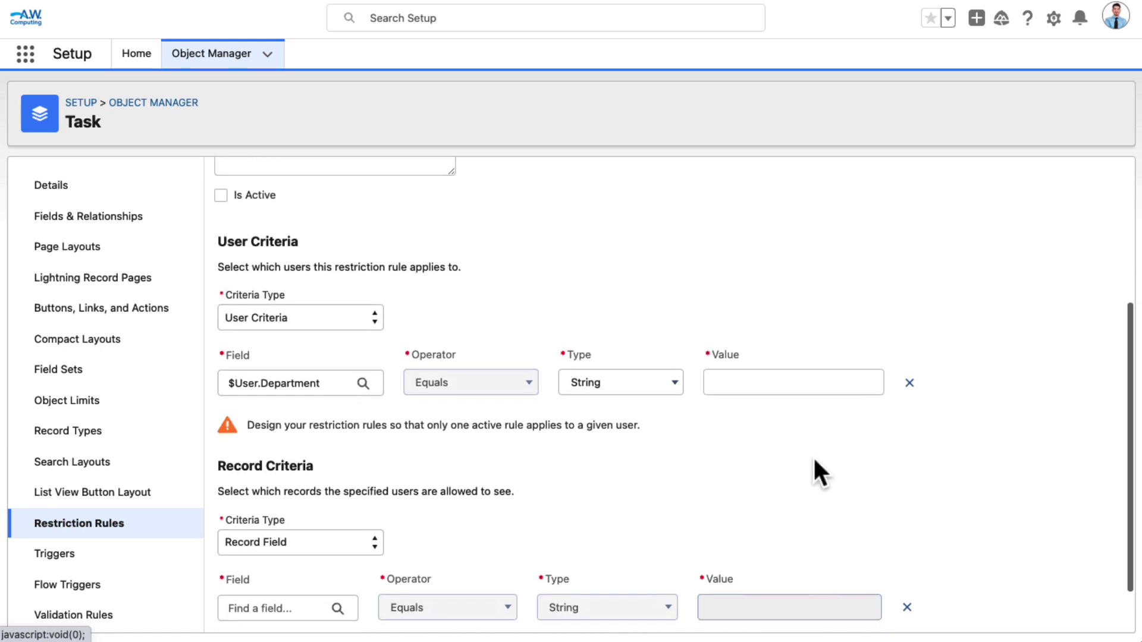
{"action": "left_click", "coordinate": [786, 381]}
{"action": "type", "text": "Business Customer Service Agents"}
{"action": "scroll", "coordinate": [750, 446], "scroll_direction": "down", "scroll_amount": 2}
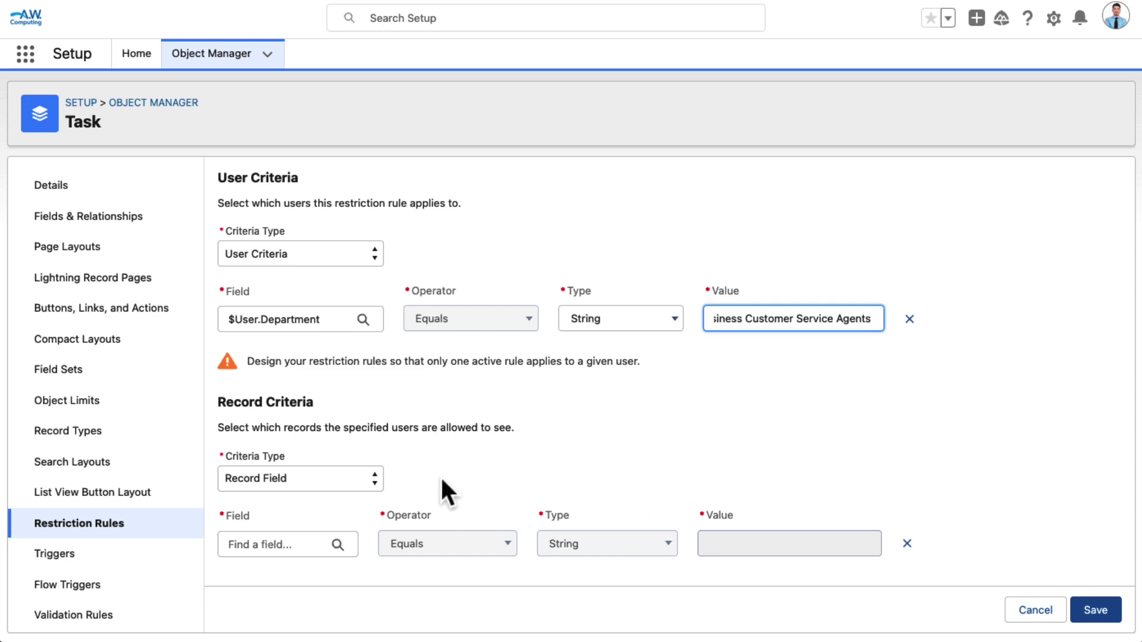
- Choose Assigned To ID (User) > Department, [Task].Owner:User.Department, as the record criteria field
{"action": "left_click", "coordinate": [337, 544]}
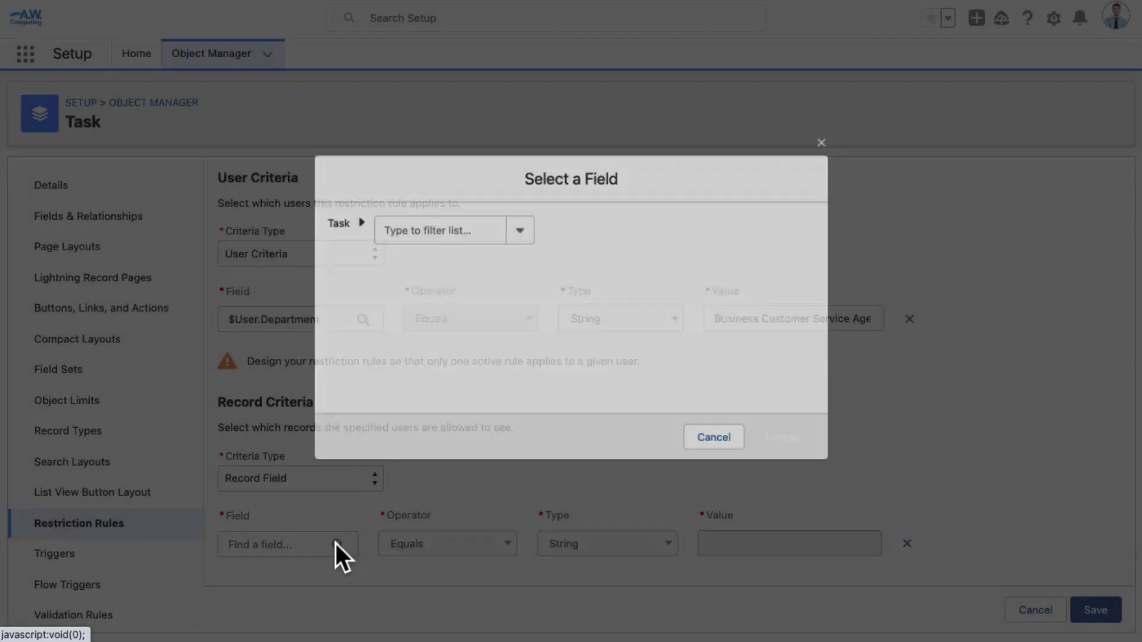
{"action": "type", "text": "as"}
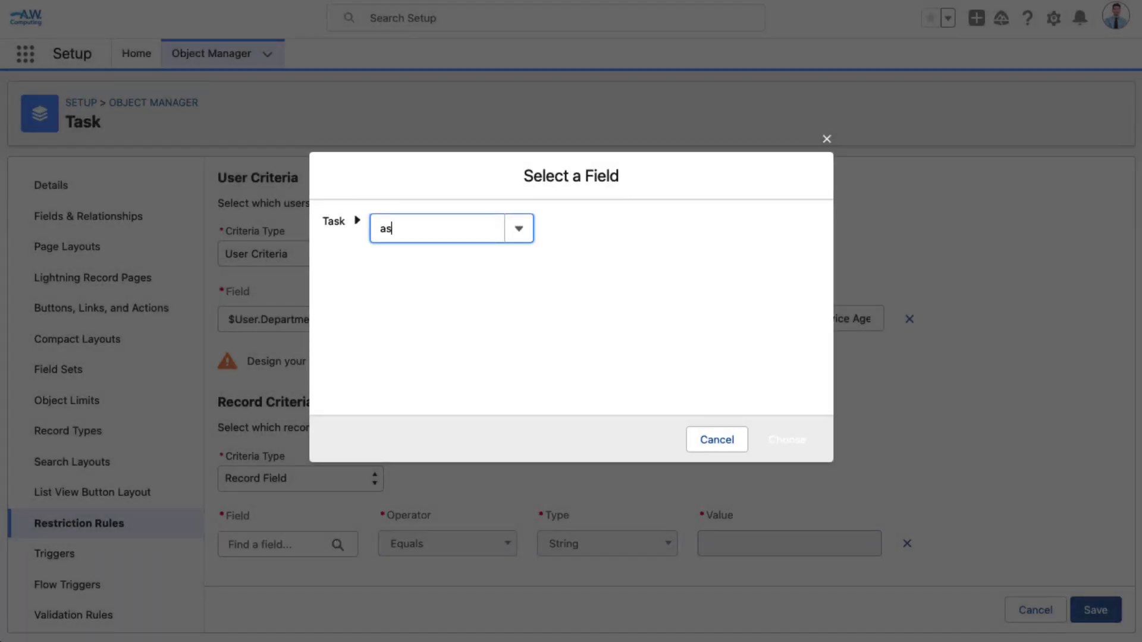
{"action": "type", "text": "sign"}
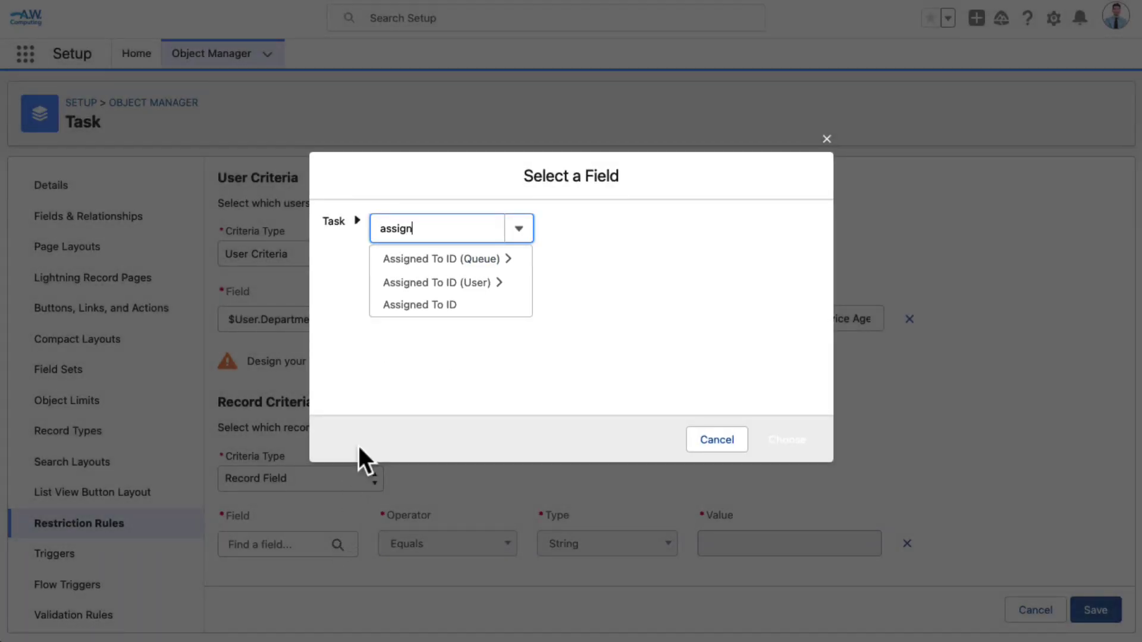
{"action": "left_click", "coordinate": [475, 285]}
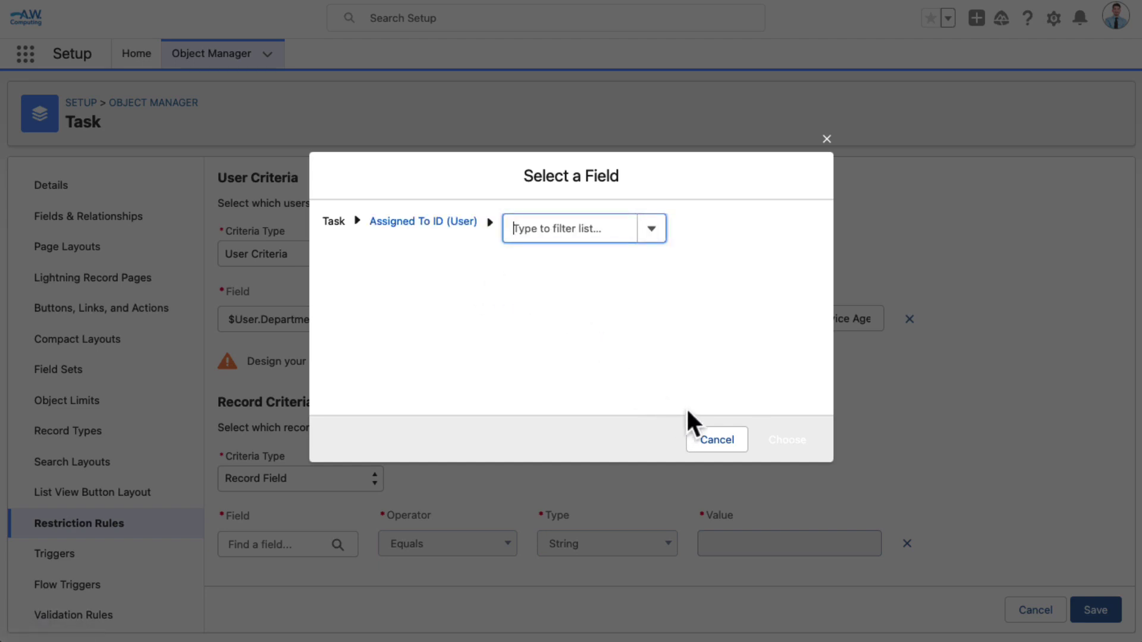
{"action": "left_click", "coordinate": [612, 232]}
{"action": "type", "text": "de"}
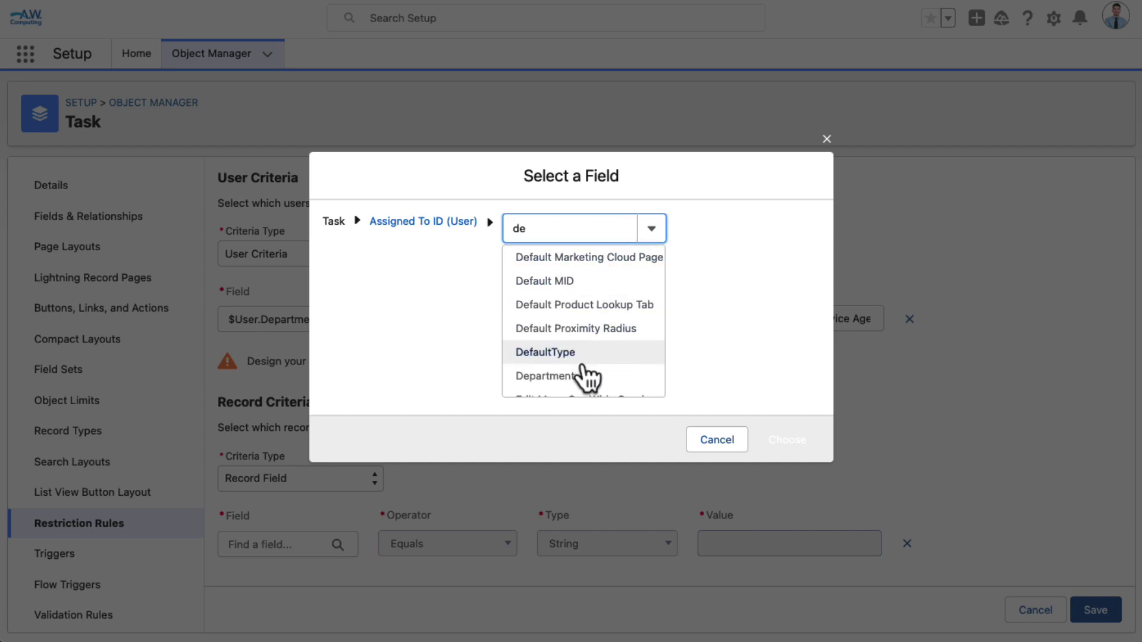
{"action": "left_click", "coordinate": [583, 377]}
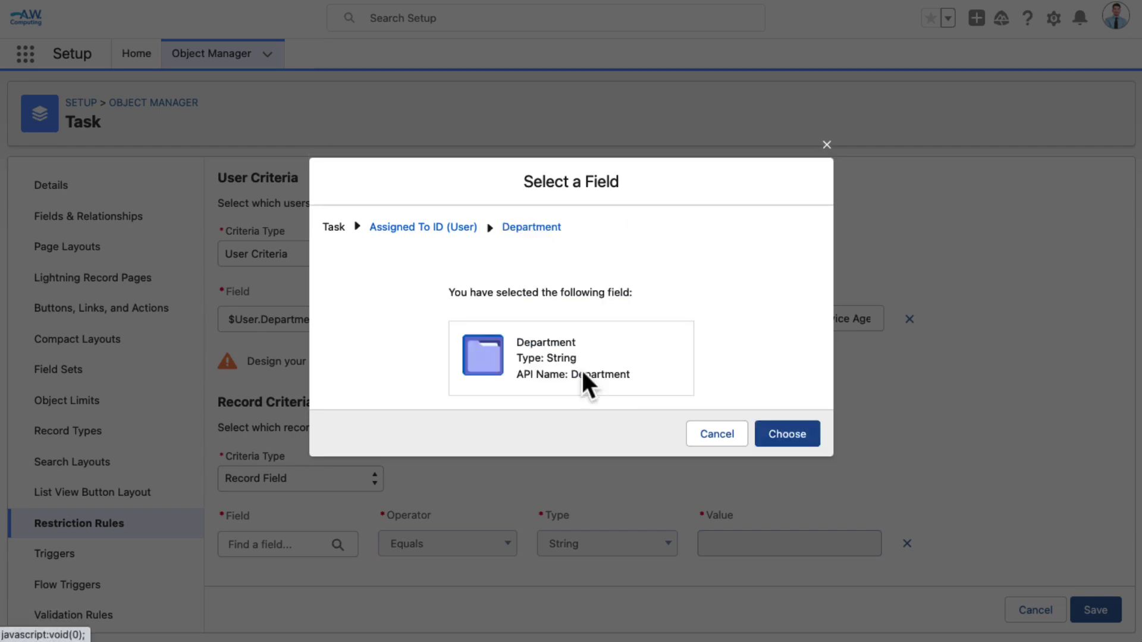
{"action": "left_click", "coordinate": [797, 430]}
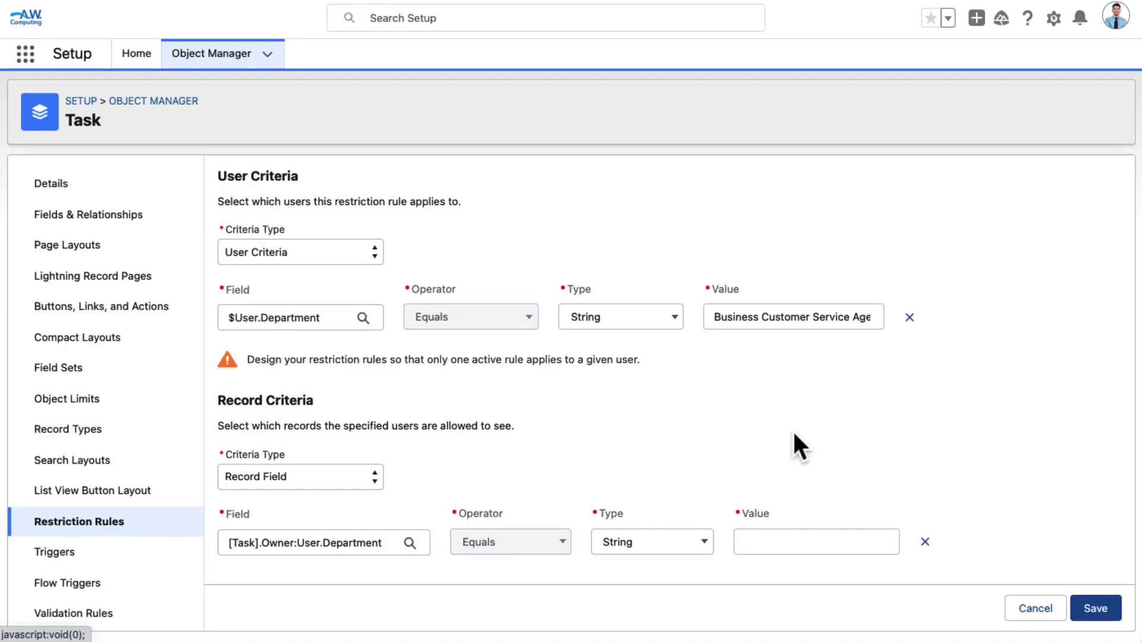
- Set the record criteria value type to Current User with field $User.Department
{"action": "left_click", "coordinate": [701, 541]}
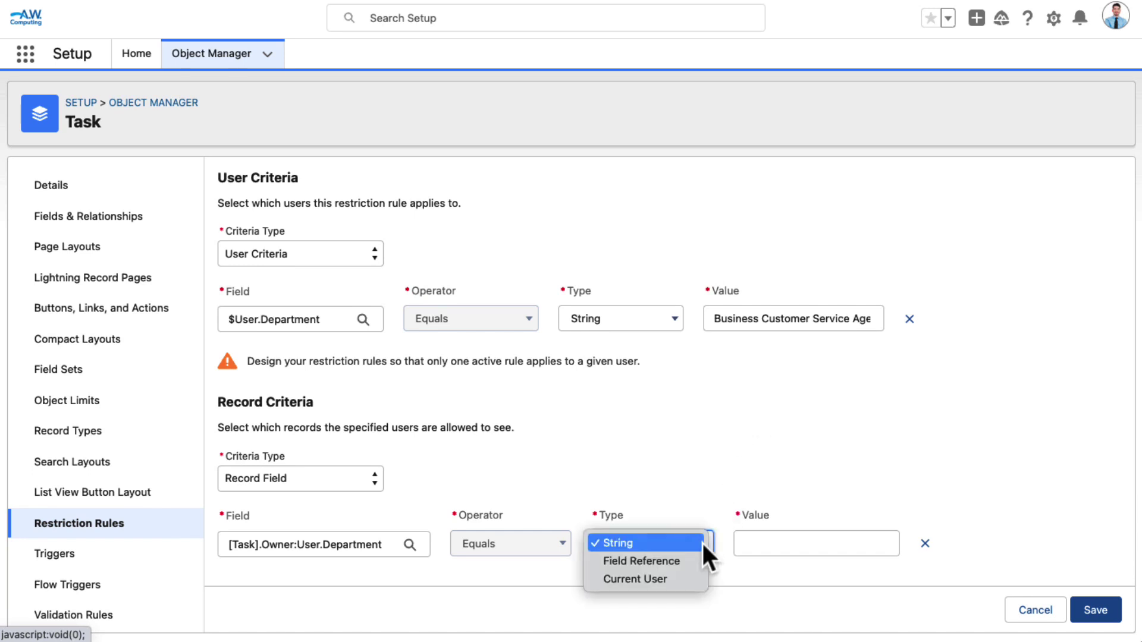
{"action": "left_click", "coordinate": [686, 576]}
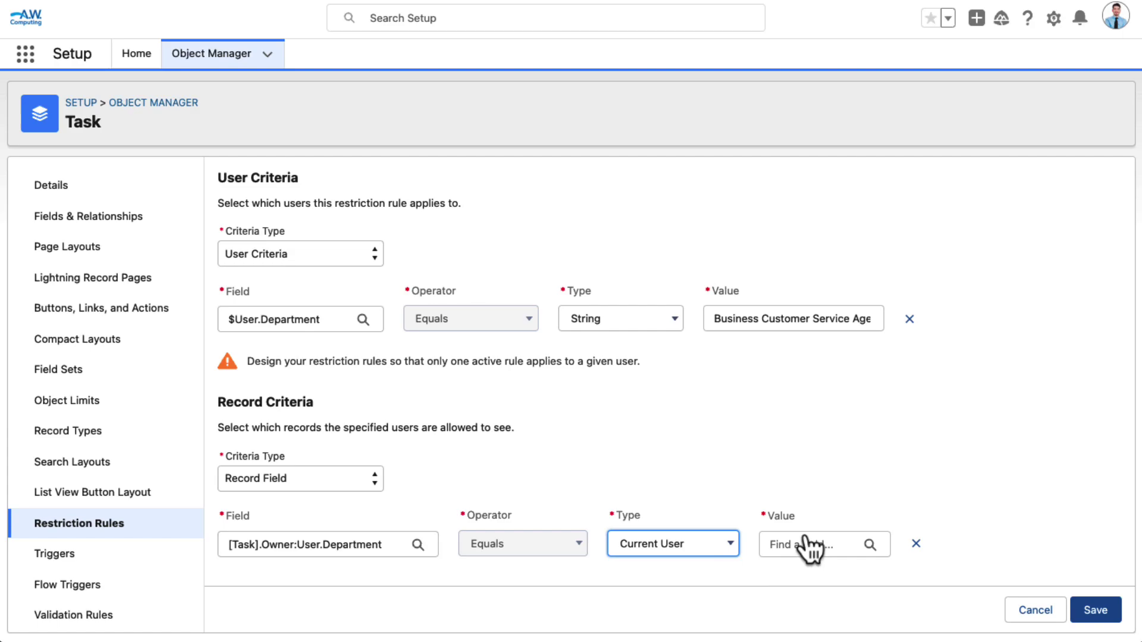
{"action": "left_click", "coordinate": [867, 543]}
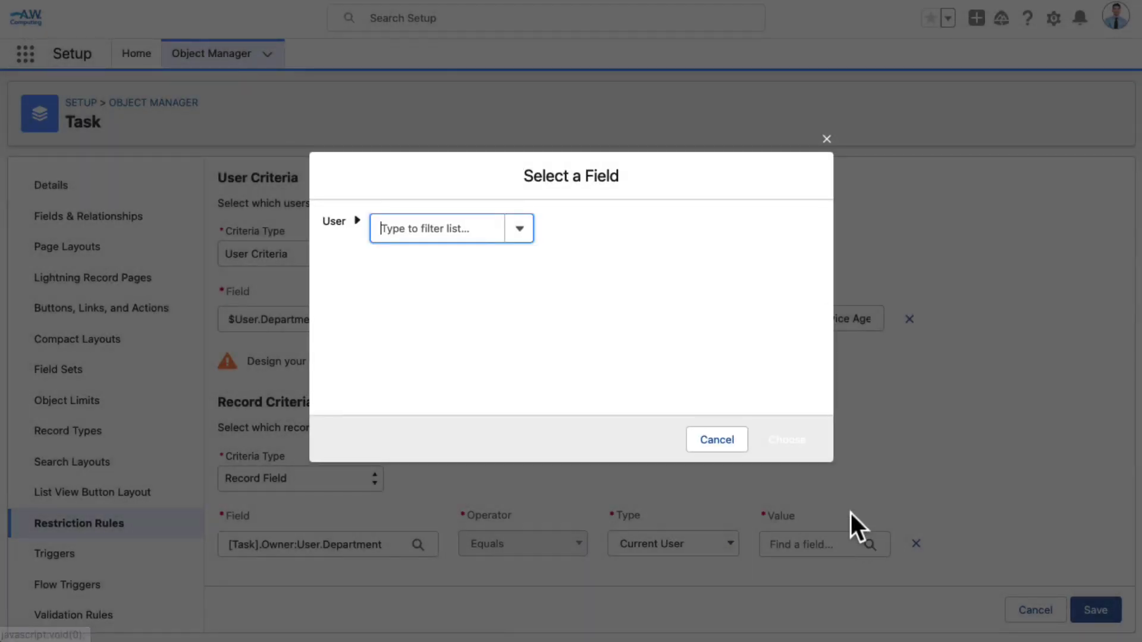
{"action": "type", "text": "depart"}
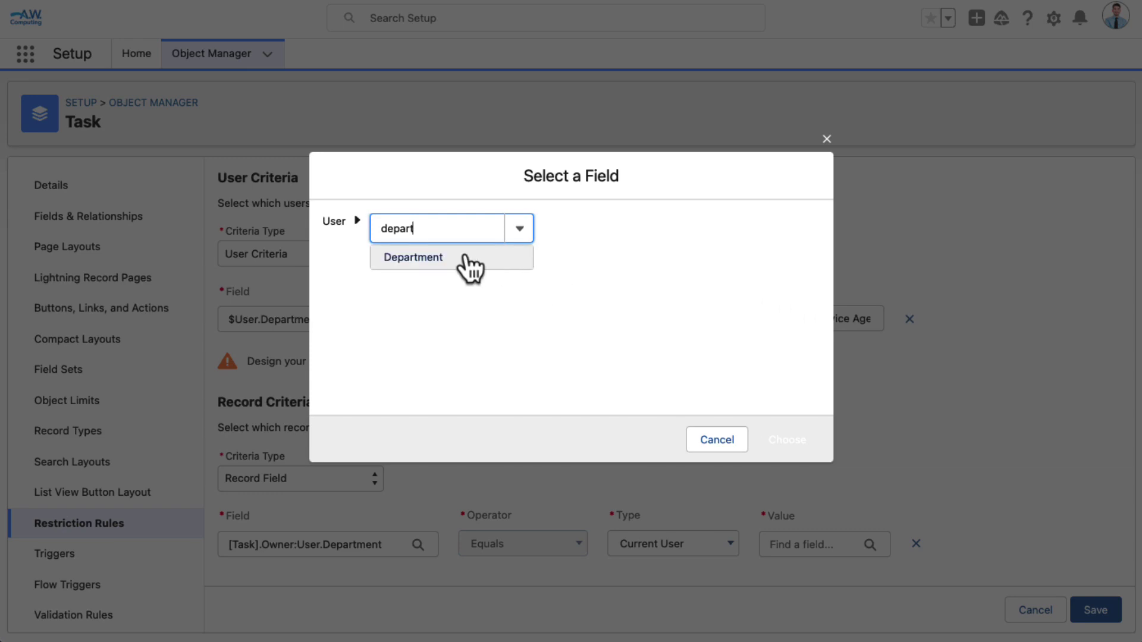
{"action": "left_click", "coordinate": [466, 261]}
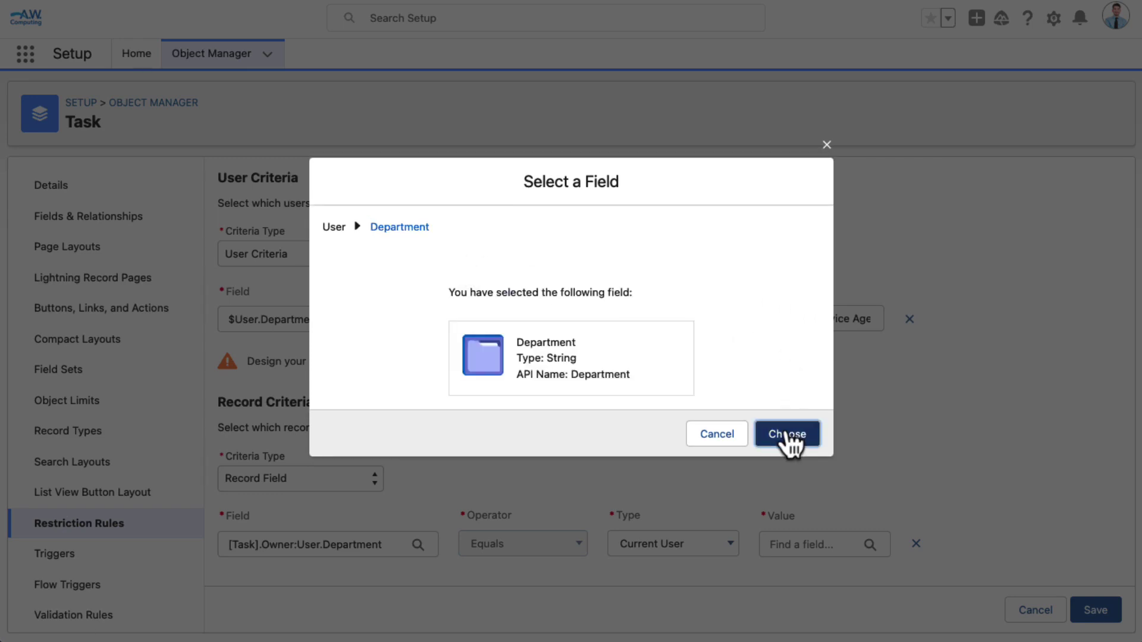
{"action": "left_click", "coordinate": [788, 435]}
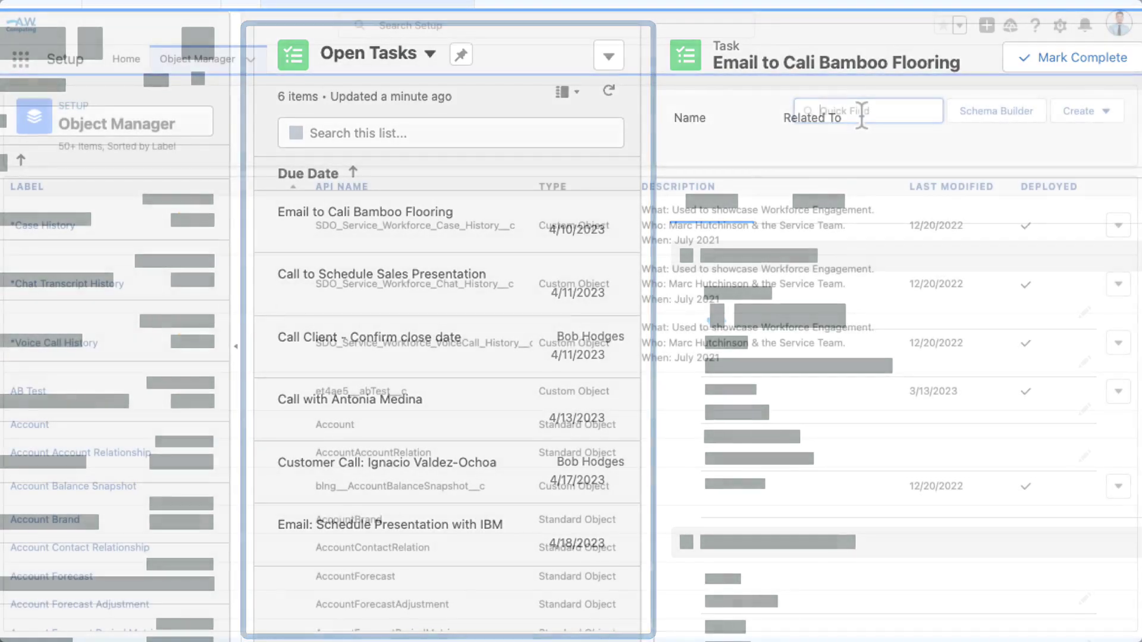
- Open the Task object's Restriction Rules list by searching 'task' in Object Manager
{"action": "type", "text": "task"}
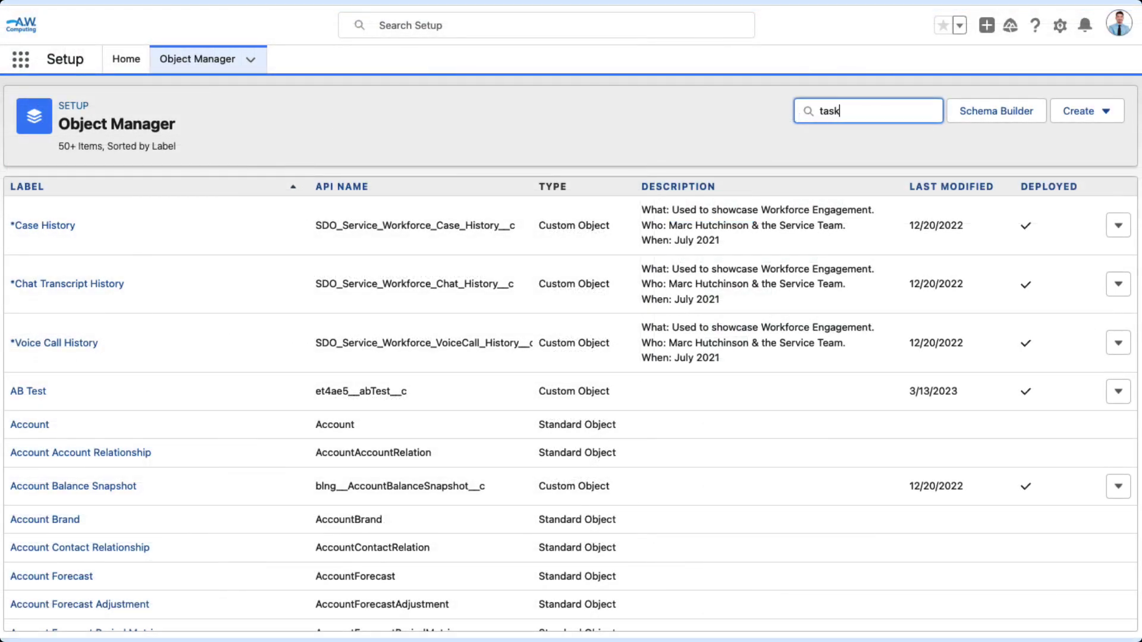
{"action": "scroll", "coordinate": [422, 287], "scroll_direction": "down", "scroll_amount": 3}
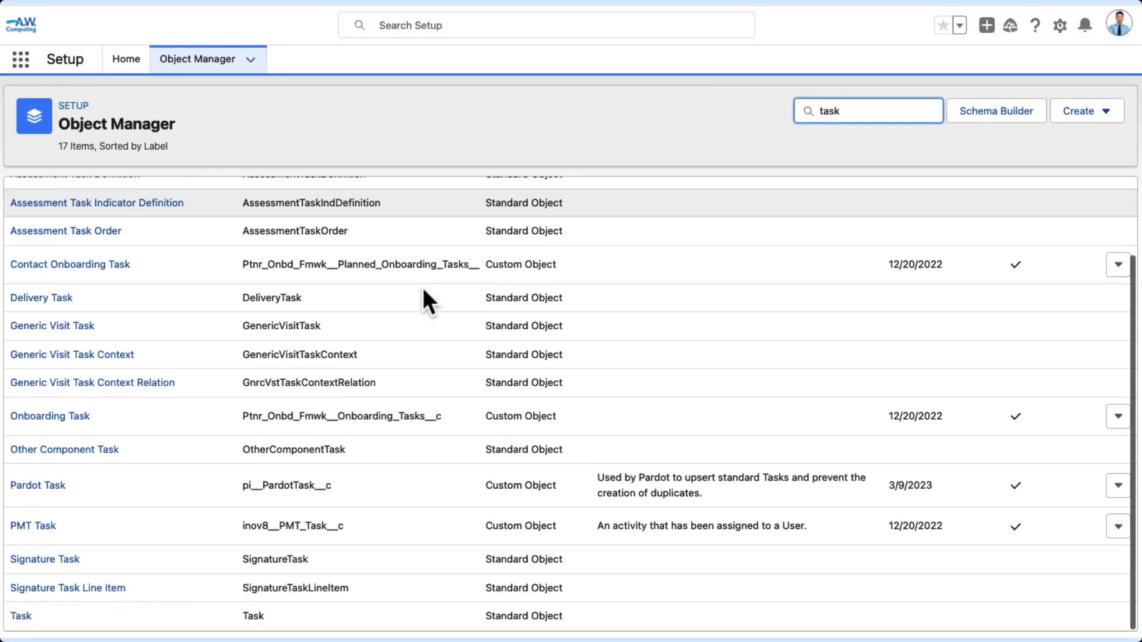
{"action": "left_click", "coordinate": [21, 618]}
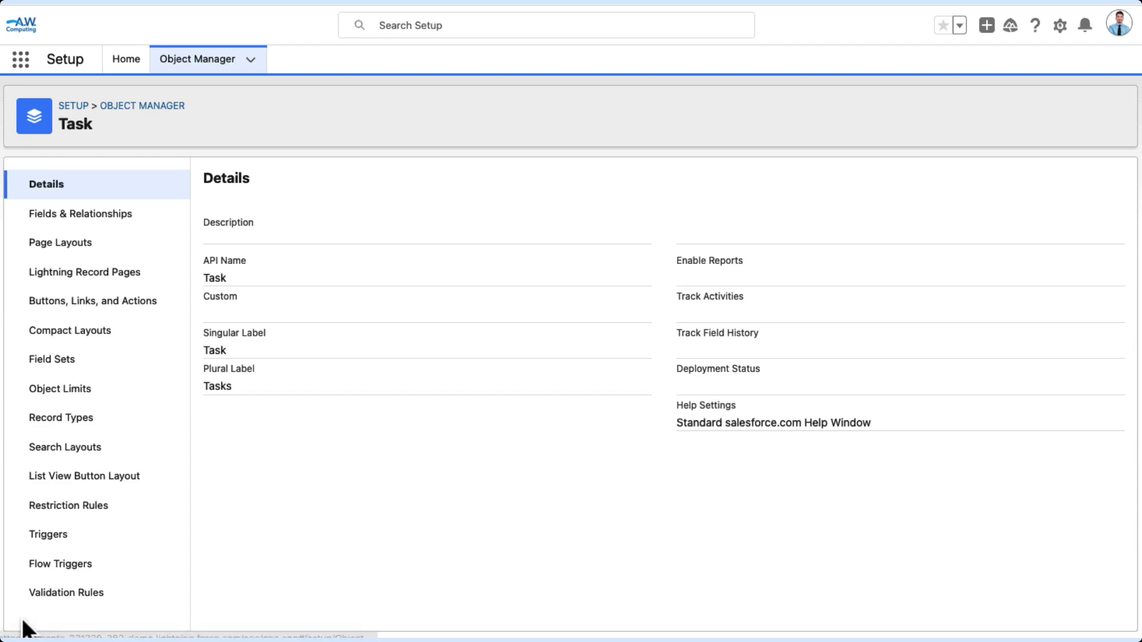
{"action": "left_click", "coordinate": [76, 522]}
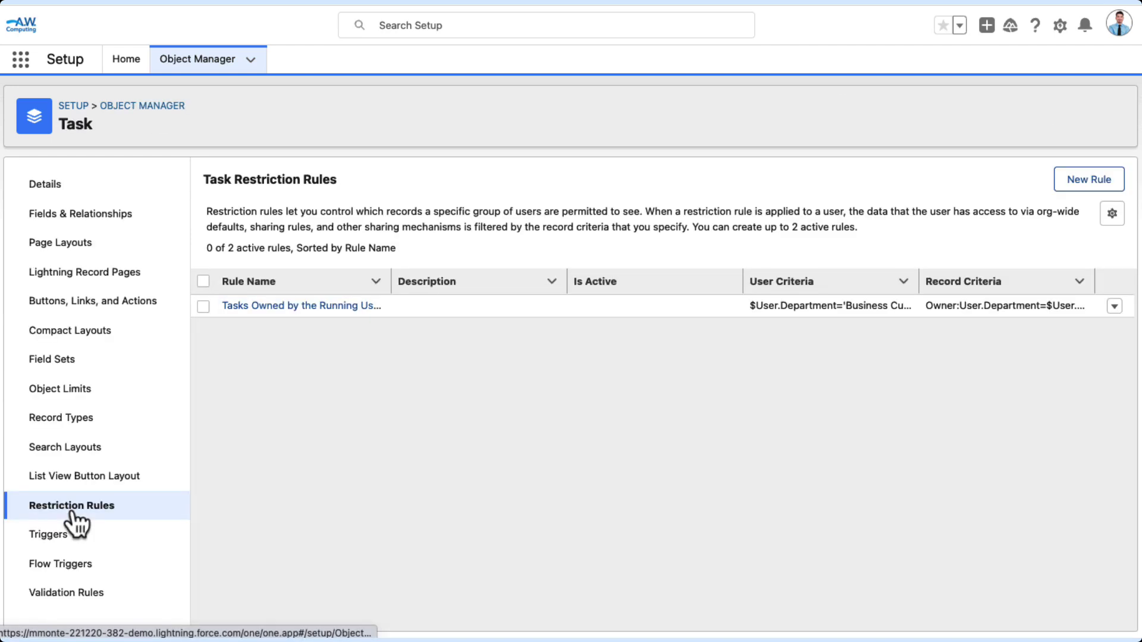
- Display the Is Active column in the rules list, showing 0 of 2 rules active
{"action": "left_click", "coordinate": [1111, 214]}
{"action": "left_click", "coordinate": [903, 371]}
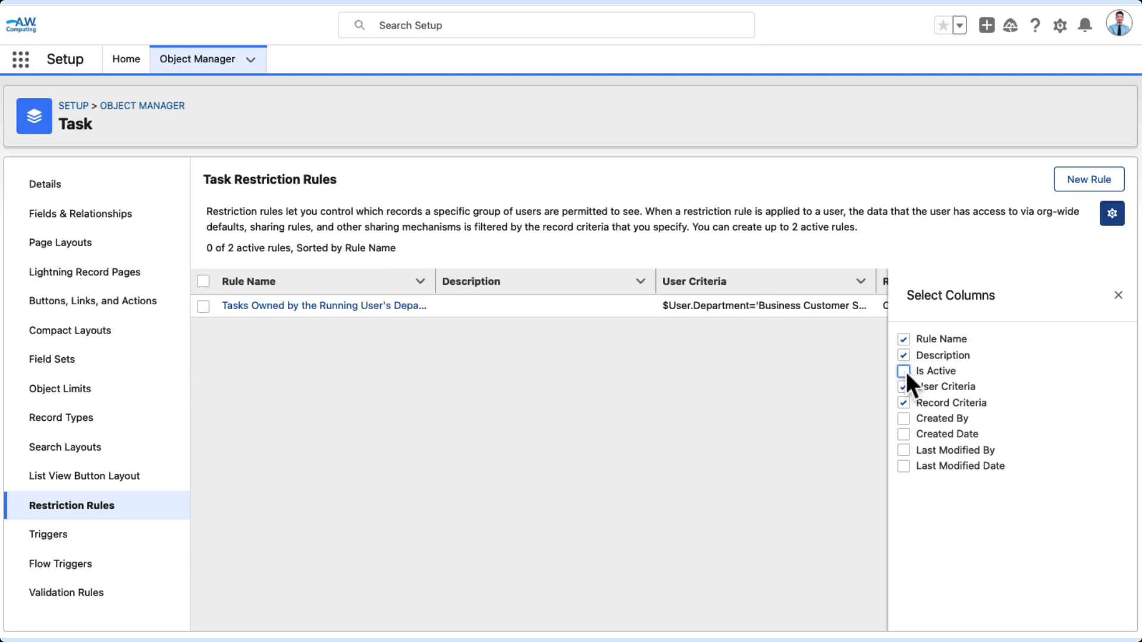
{"action": "left_click", "coordinate": [903, 371]}
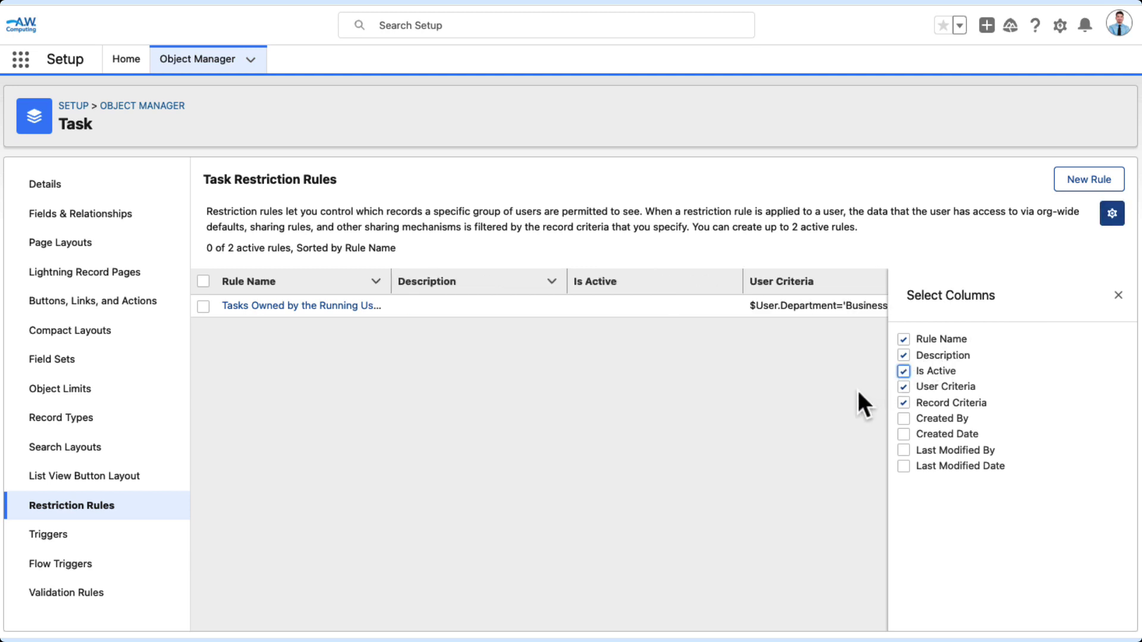